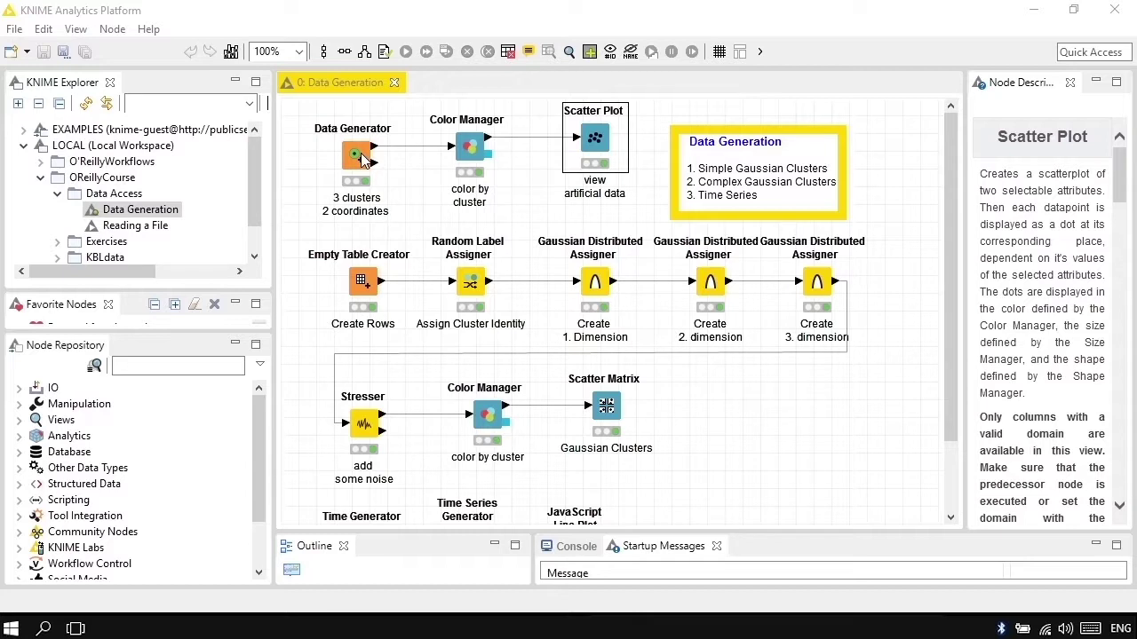
# Step: Review the Data Generator node's cluster settings and accept its configuration
pyautogui.doubleClick(360, 158)
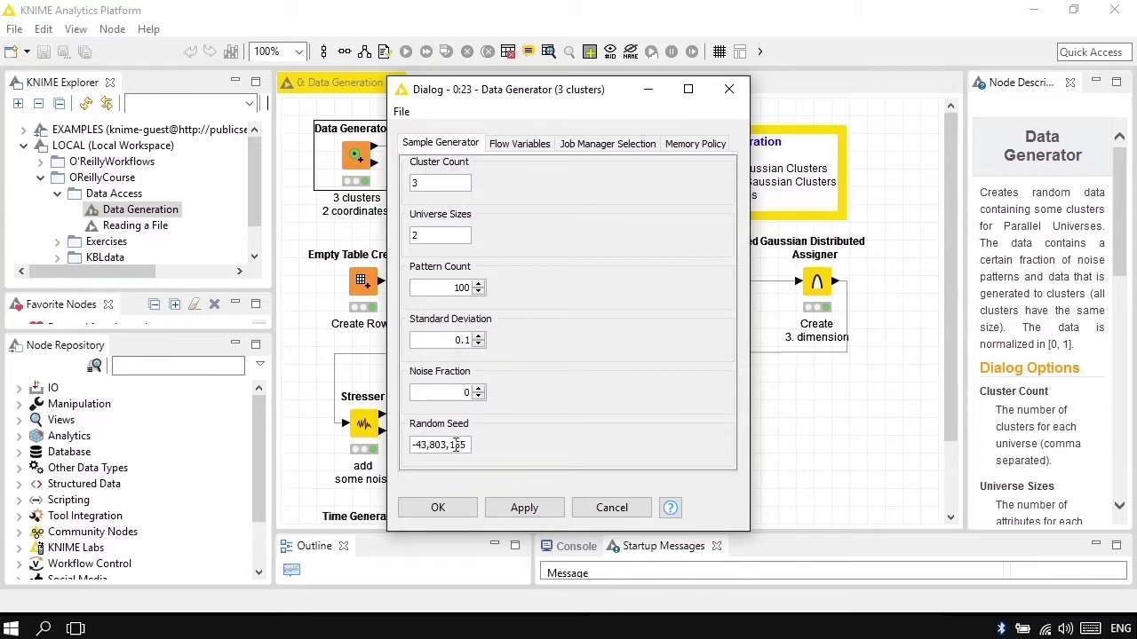
pyautogui.click(436, 507)
pyautogui.click(660, 380)
# Step: View the Scatter Plot node's plot of the artificial cluster data, then close it
pyautogui.rightClick(597, 138)
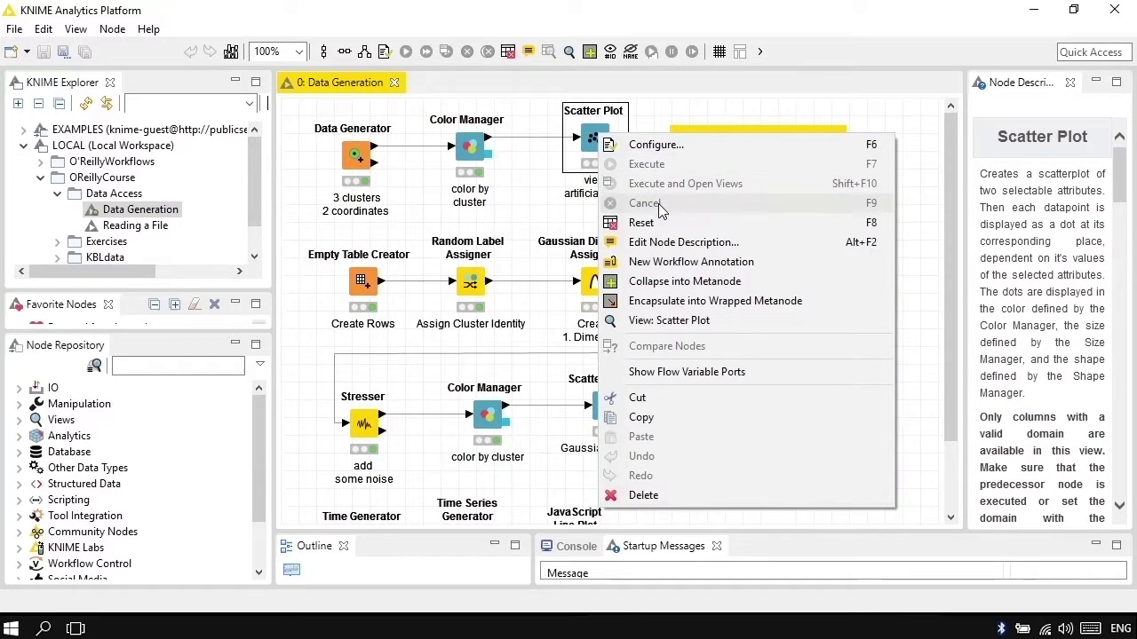
pyautogui.click(666, 320)
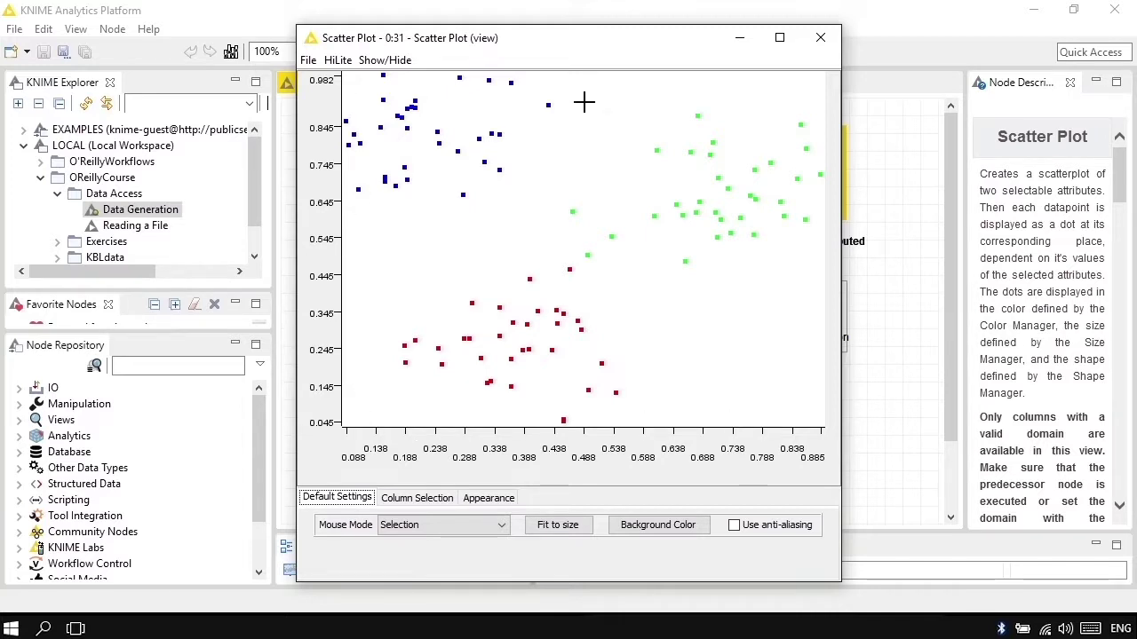
pyautogui.click(820, 43)
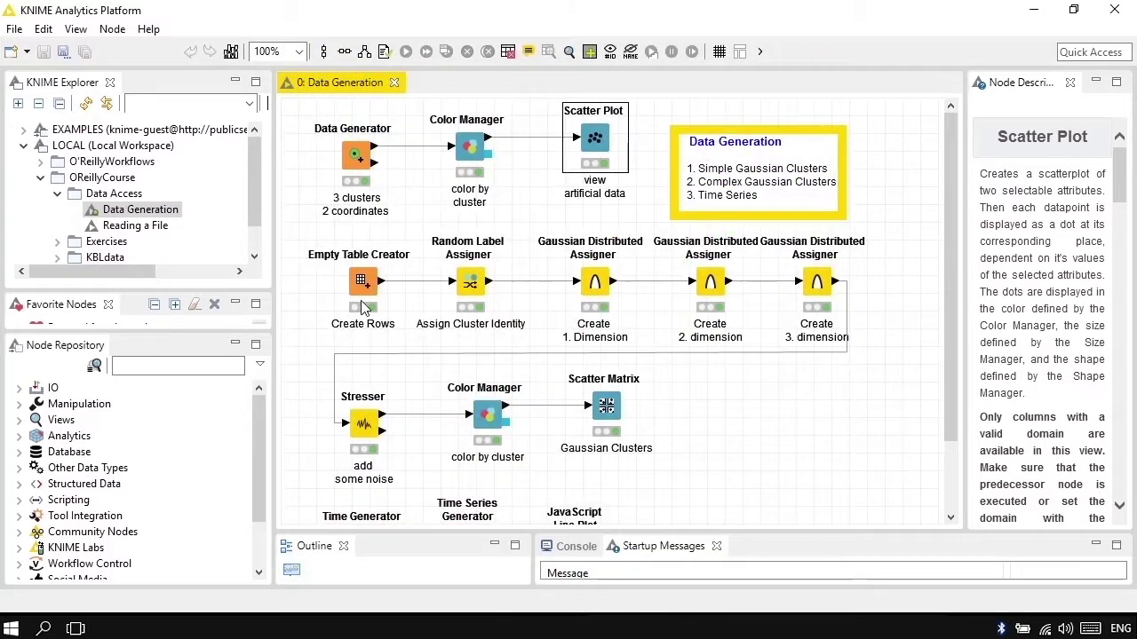
# Step: Read the Empty Table Creator node's description and inspect its output table of row IDs
pyautogui.click(360, 300)
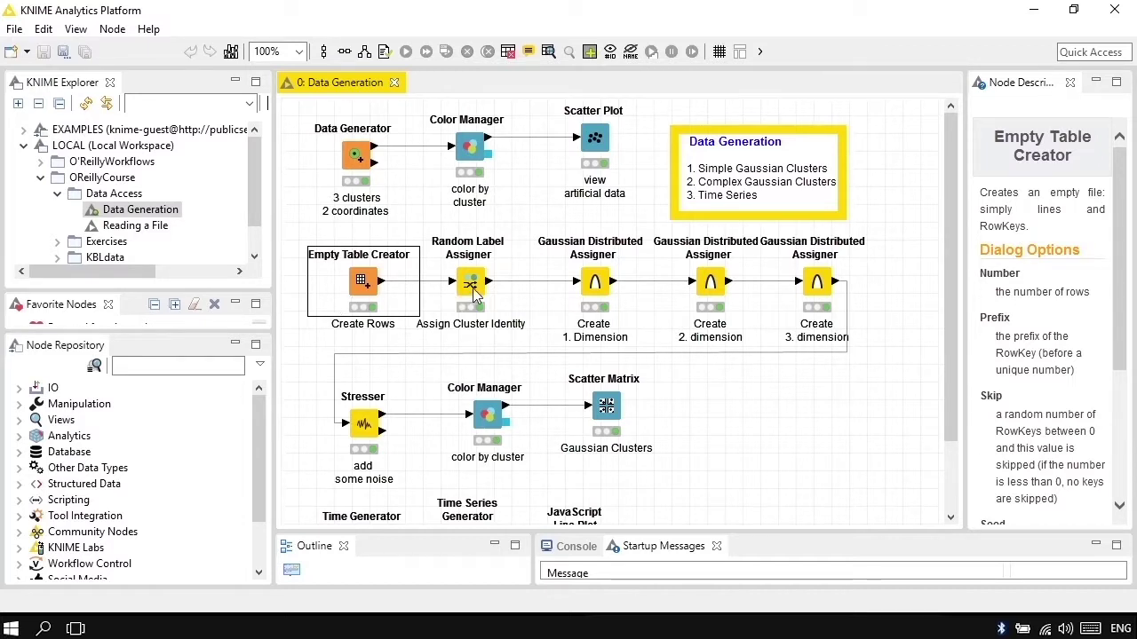
pyautogui.rightClick(369, 289)
pyautogui.click(414, 600)
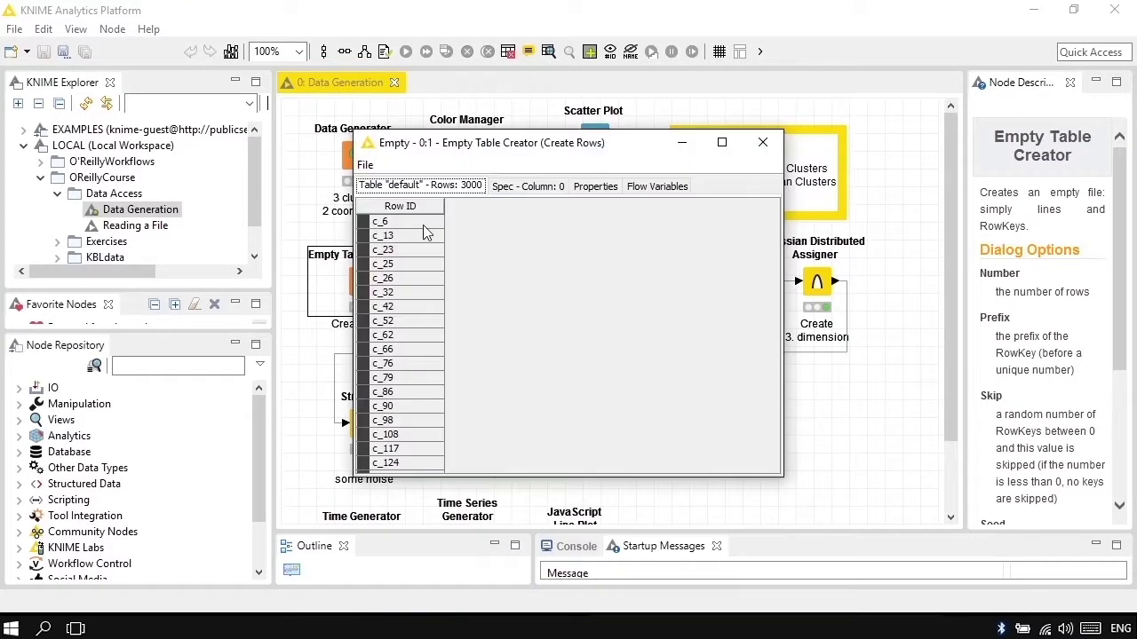
pyautogui.click(761, 144)
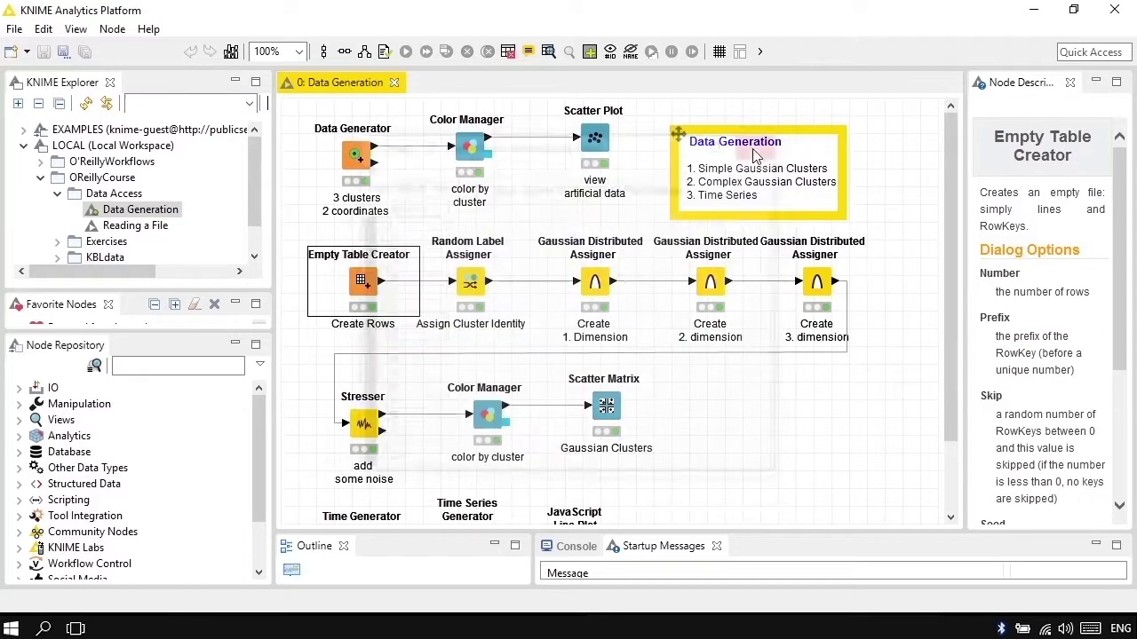
# Step: Review the Random Label Assigner node's category probabilities and inspect its output table with the clusterID column
pyautogui.doubleClick(472, 287)
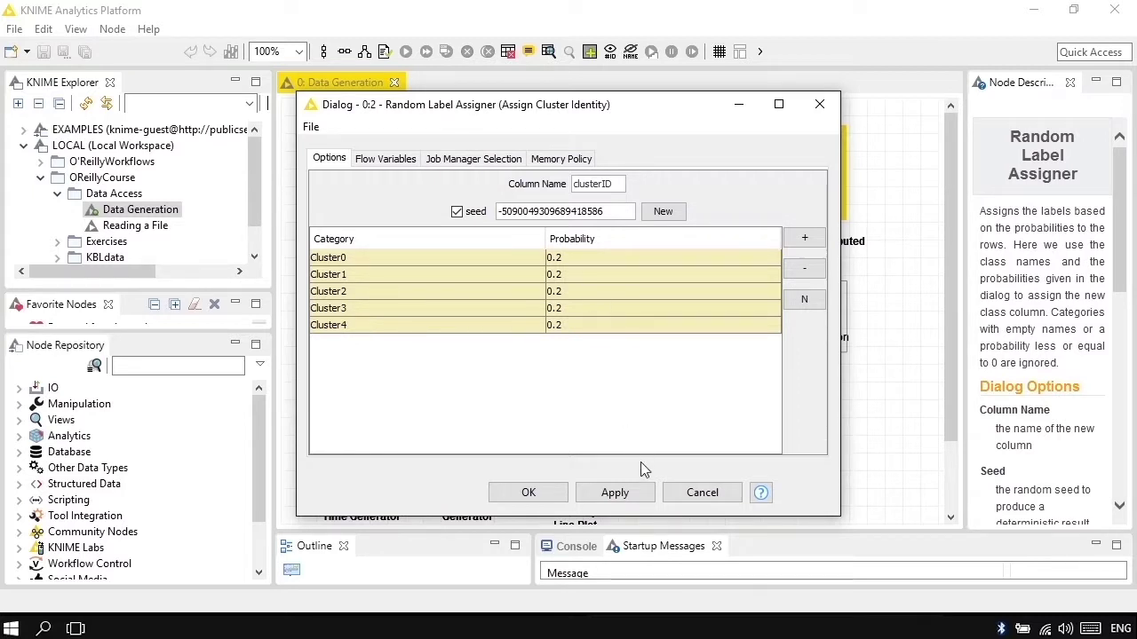
pyautogui.click(557, 500)
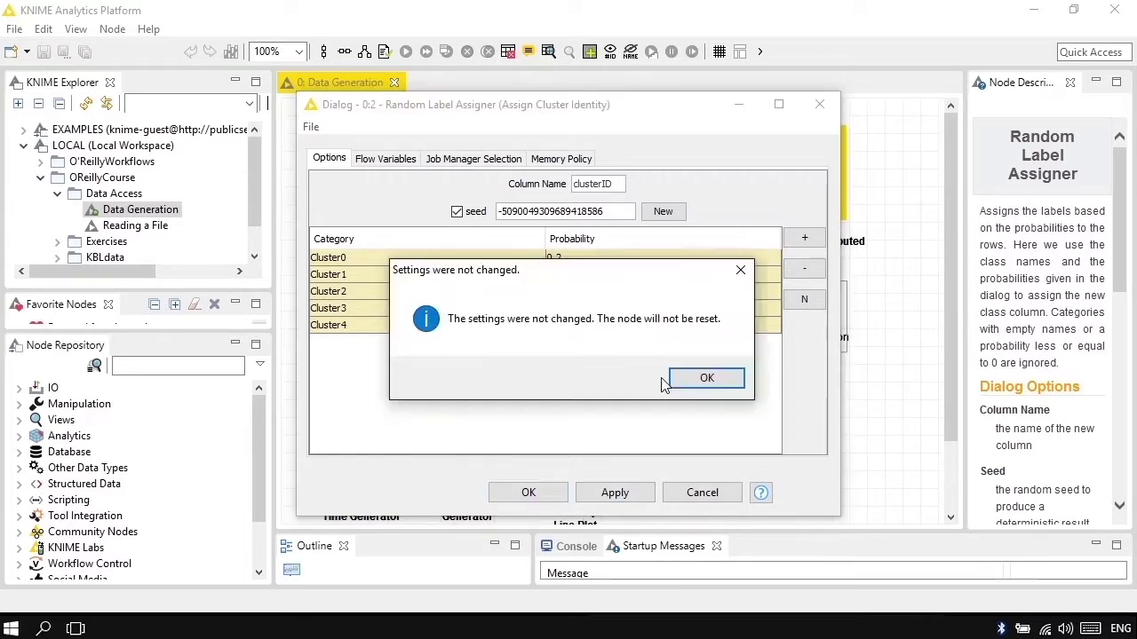
pyautogui.click(702, 378)
pyautogui.rightClick(481, 236)
pyautogui.click(520, 600)
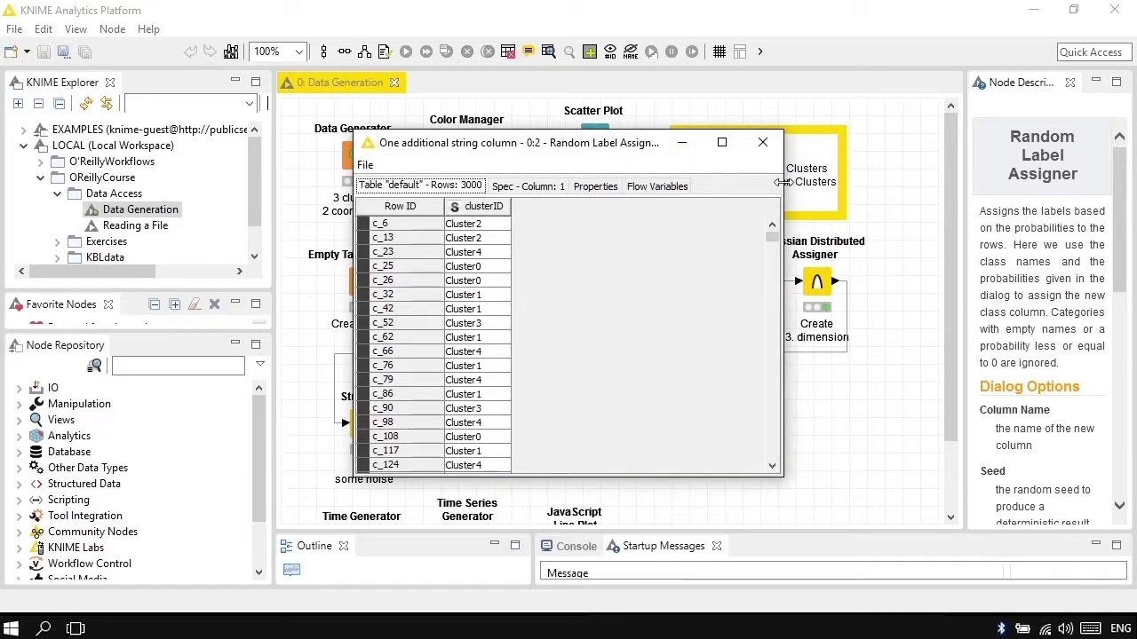
pyautogui.click(761, 142)
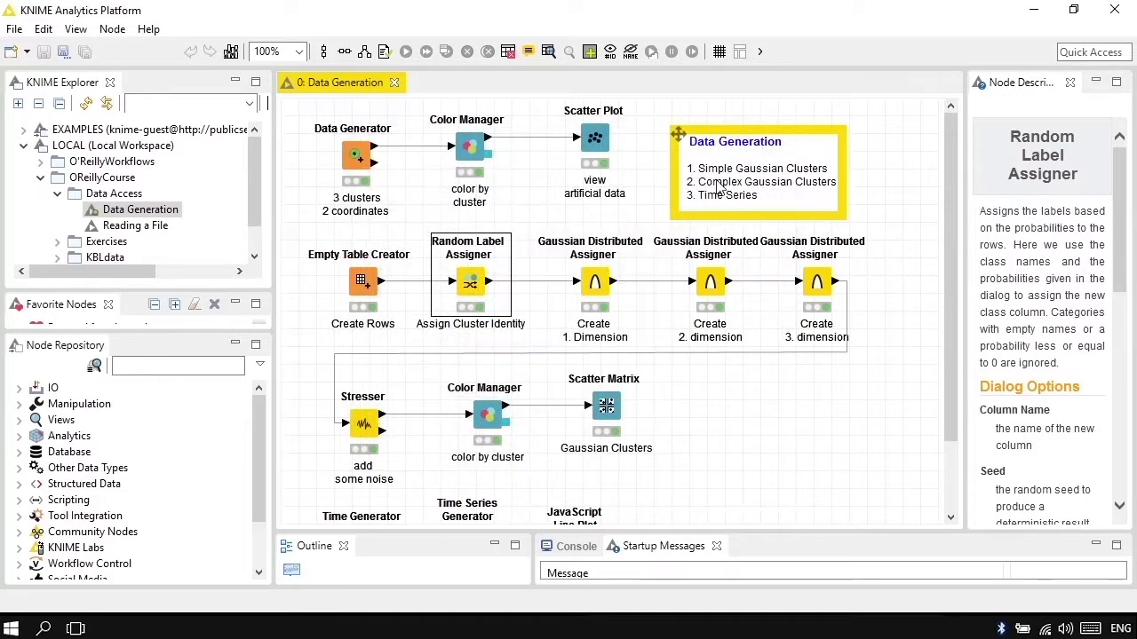
# Step: Review the cluster means and standard deviations configured in the three Gaussian Distributed Assigner nodes, one dimension after another
pyautogui.doubleClick(597, 293)
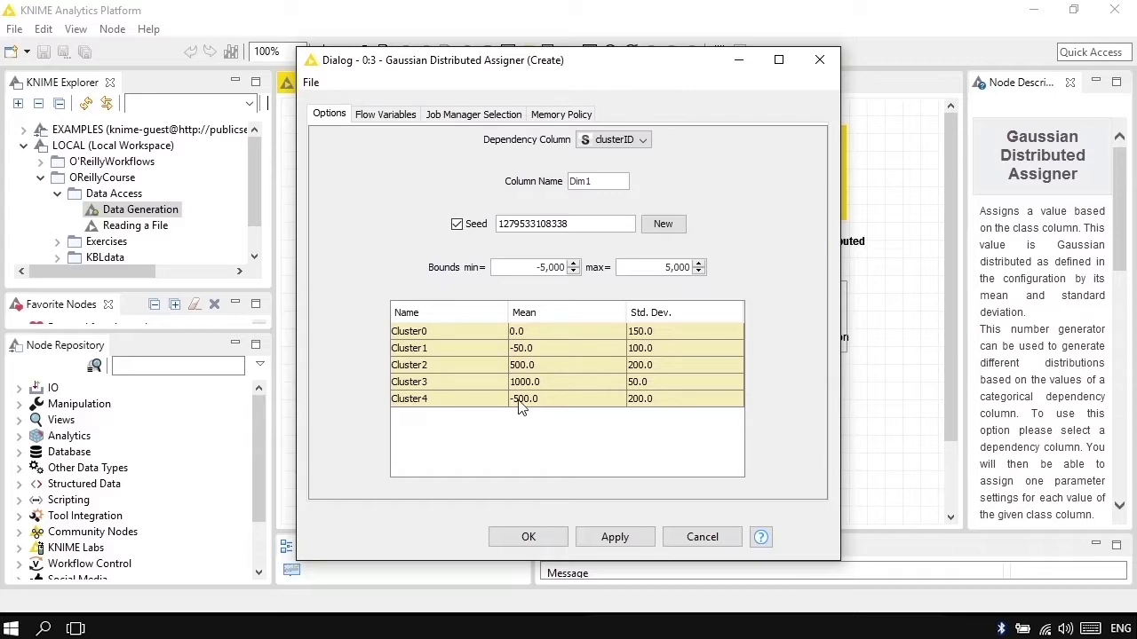
pyautogui.click(531, 548)
pyautogui.click(677, 380)
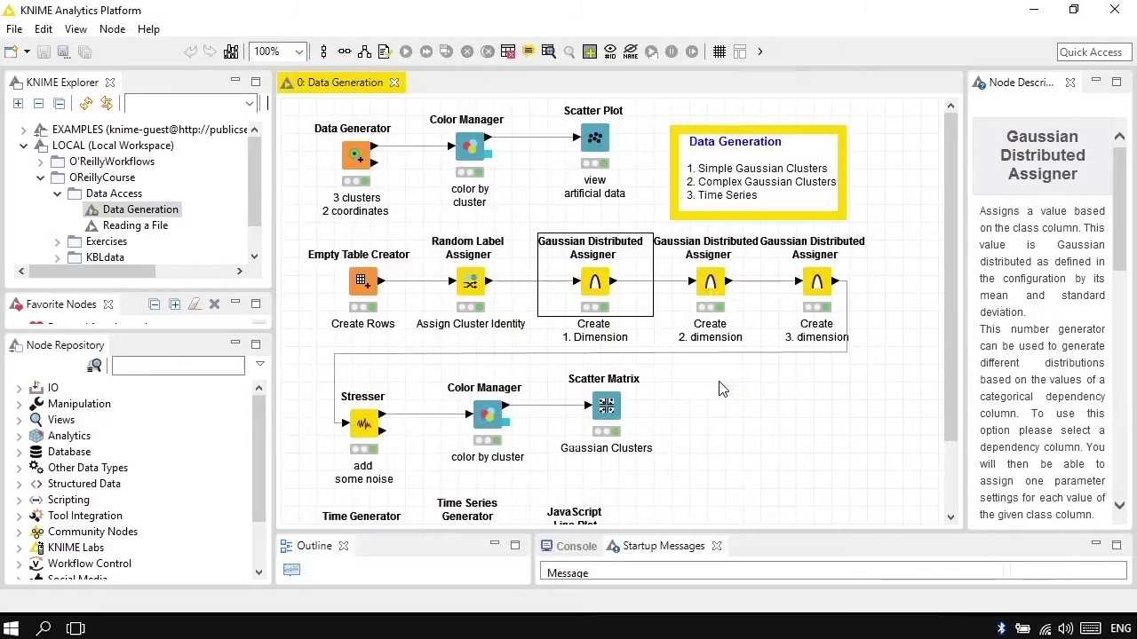
pyautogui.doubleClick(714, 288)
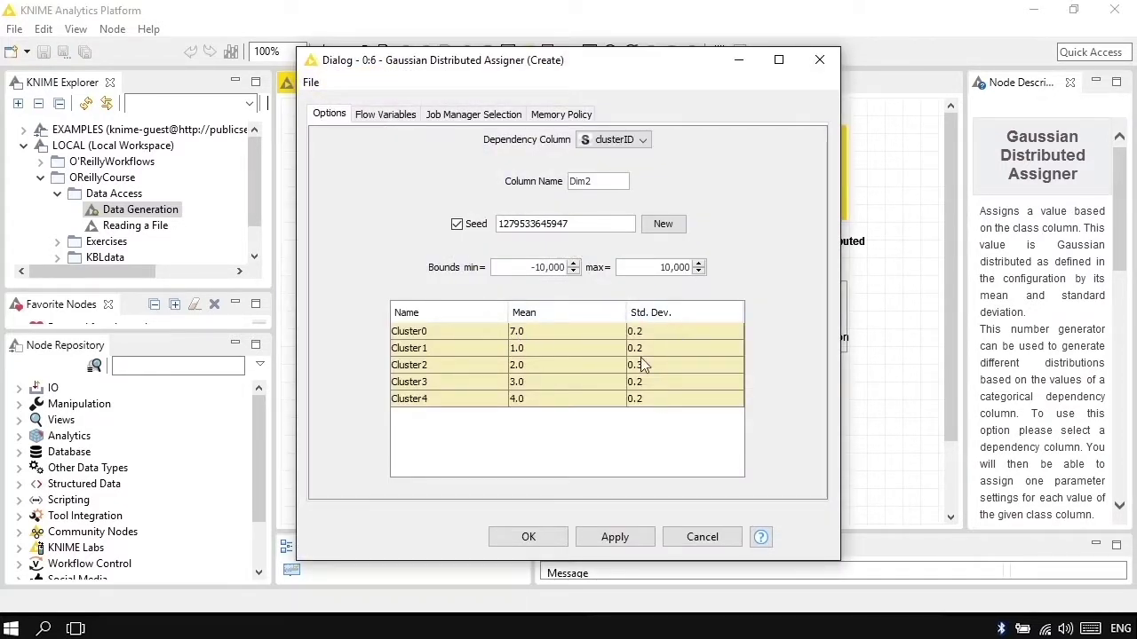
pyautogui.click(529, 536)
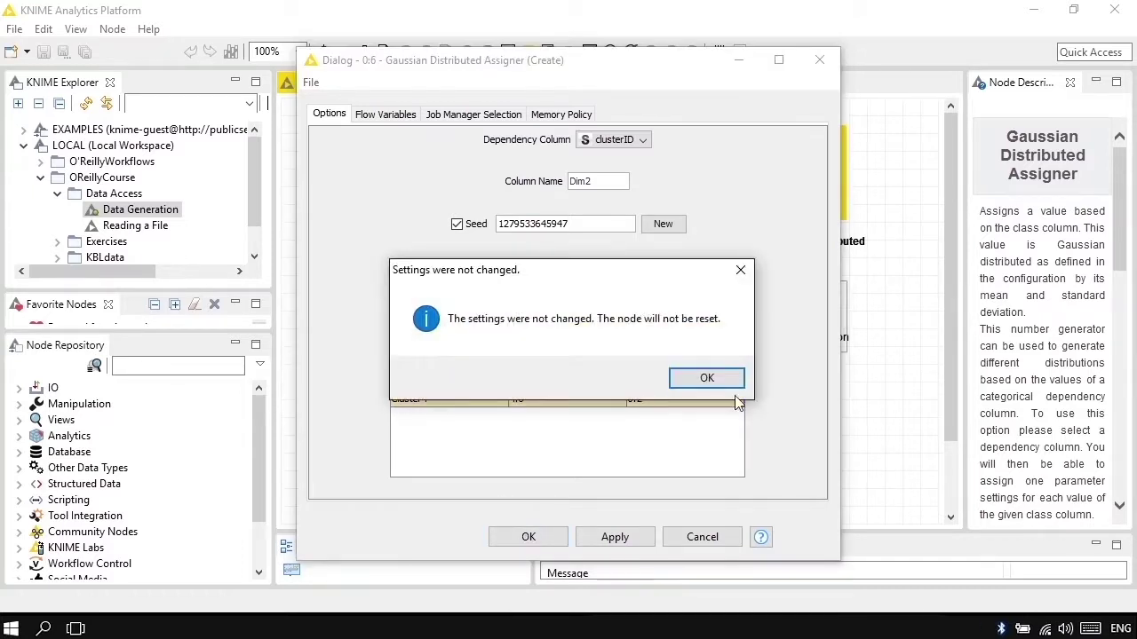
pyautogui.click(707, 378)
pyautogui.doubleClick(816, 295)
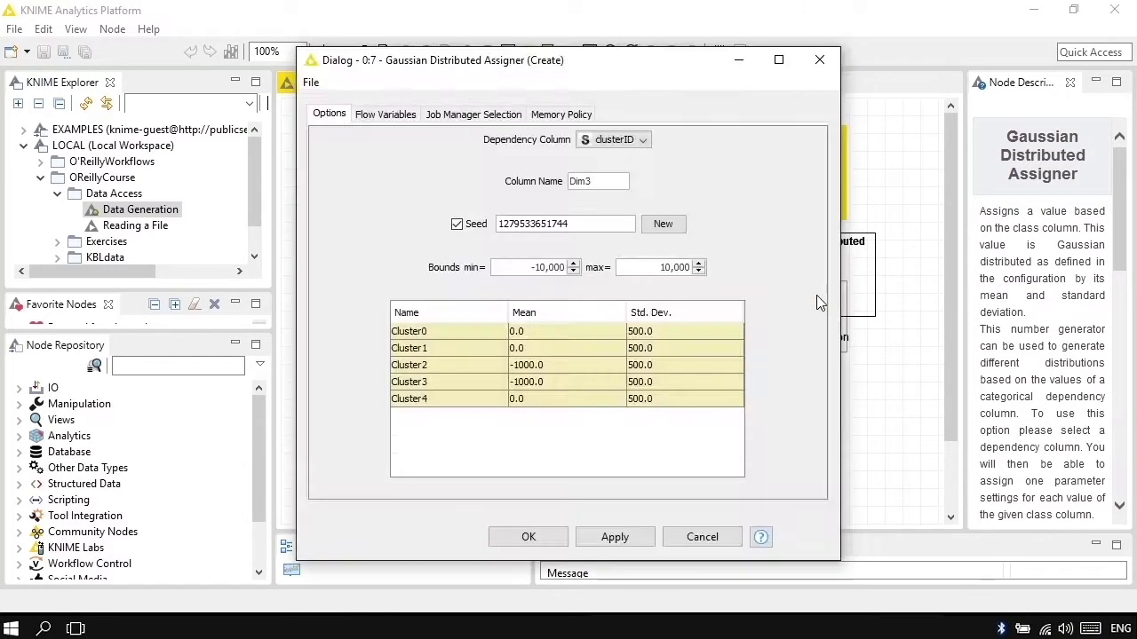
pyautogui.click(528, 538)
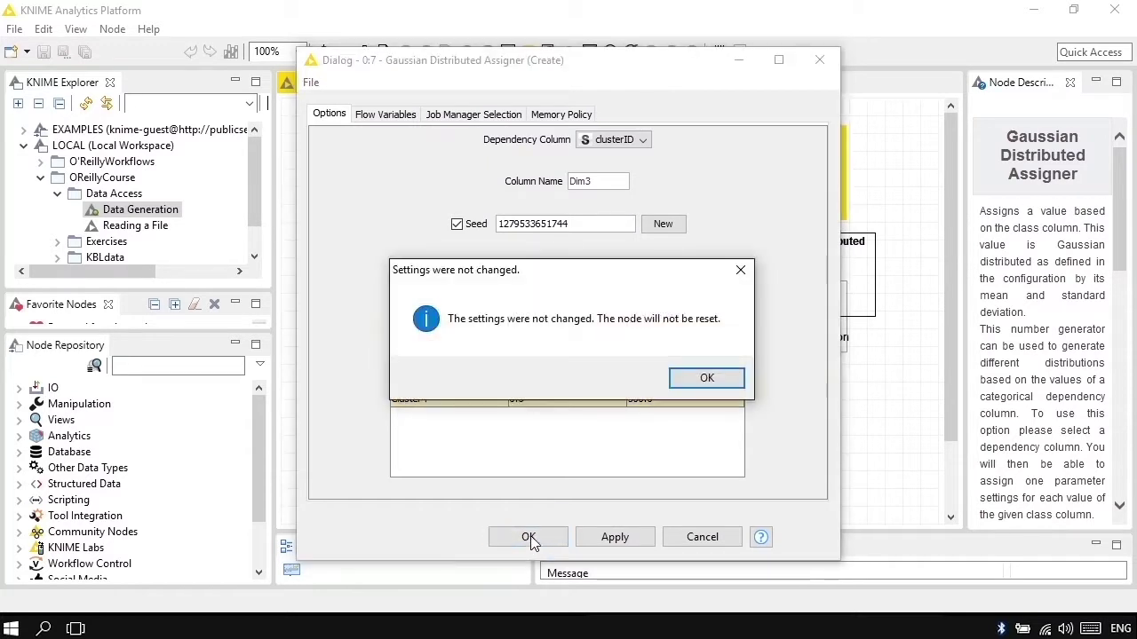
pyautogui.click(735, 383)
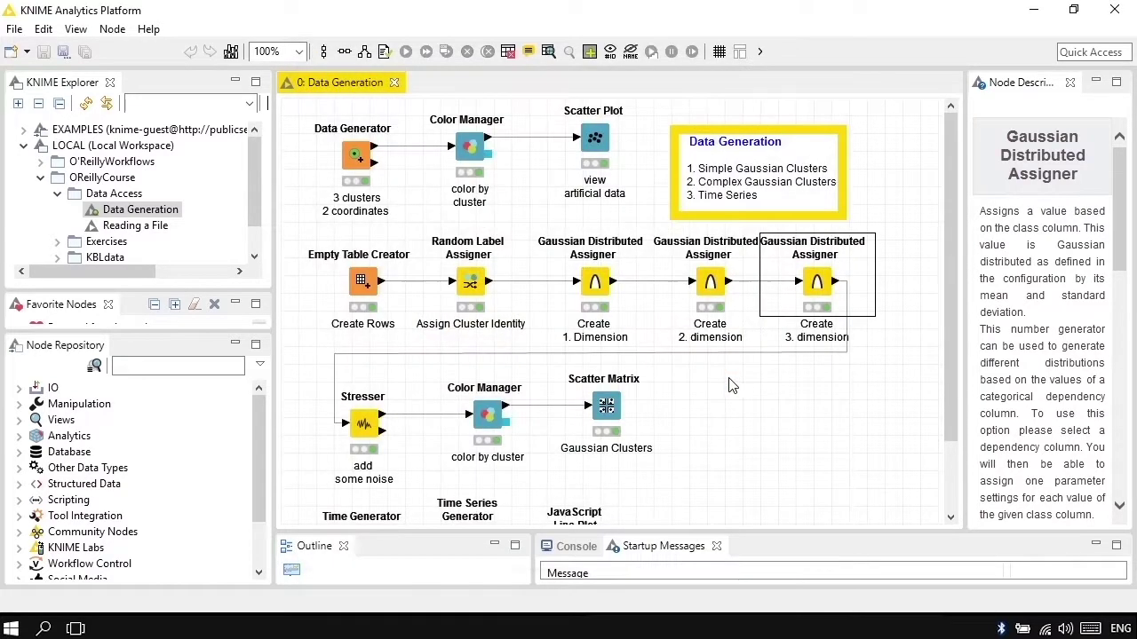
# Step: Review the Stresser node's noise percentages and included columns, and accept its configuration
pyautogui.doubleClick(364, 426)
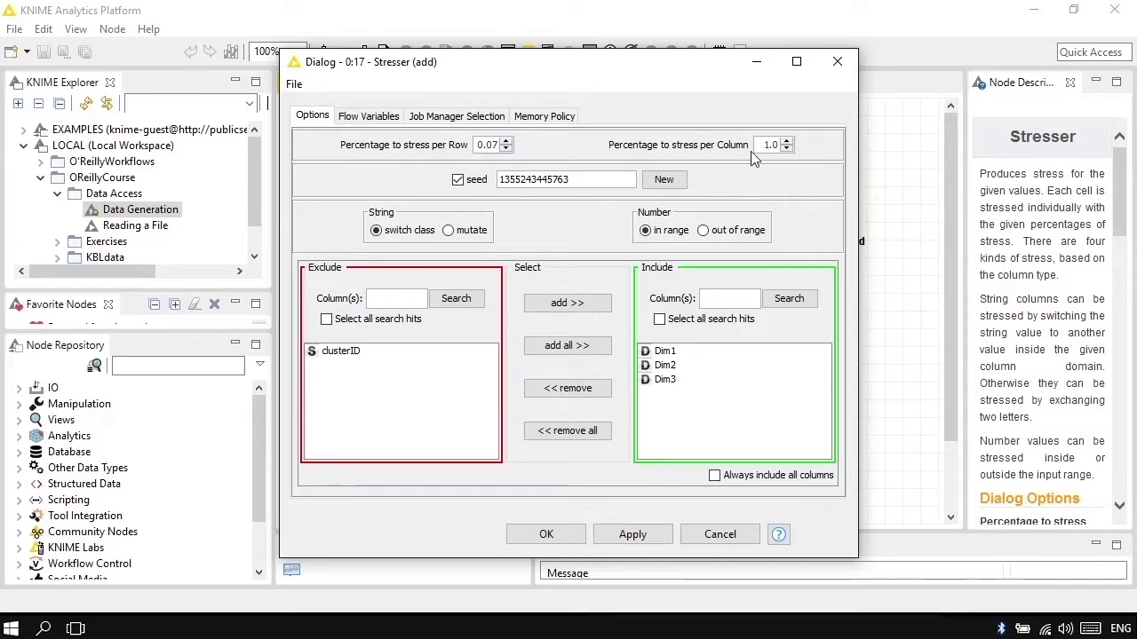
pyautogui.click(559, 533)
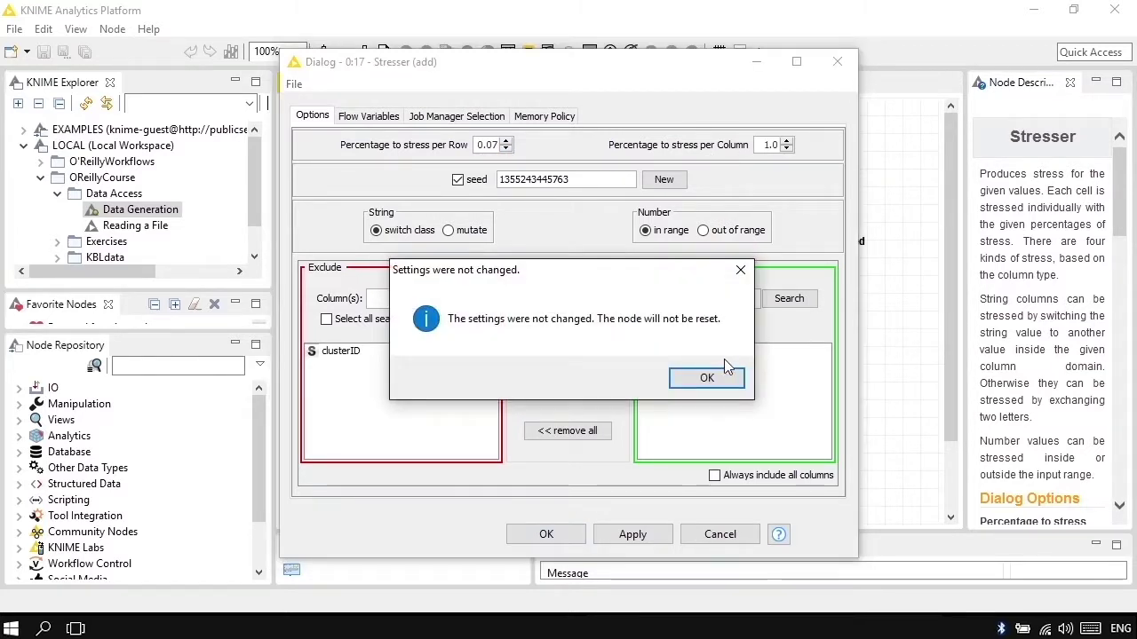
pyautogui.click(697, 377)
# Step: Examine the Scatter Matrix view of the Gaussian clusters with Dim1, Dim2 and Dim3 included and clusterID excluded
pyautogui.click(609, 408)
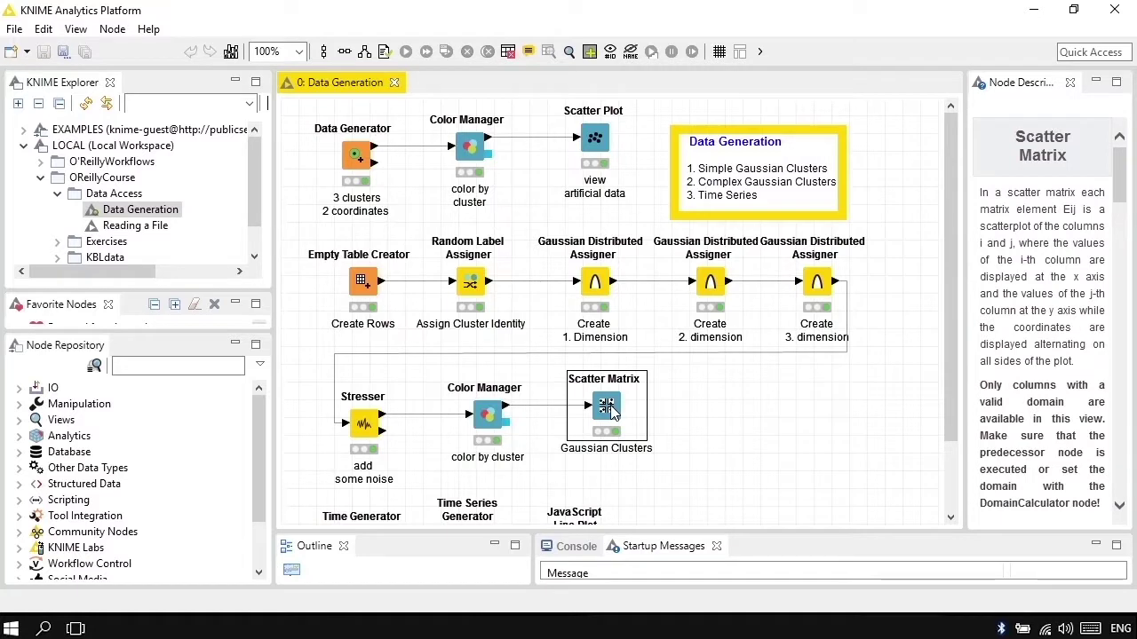
pyautogui.rightClick(609, 408)
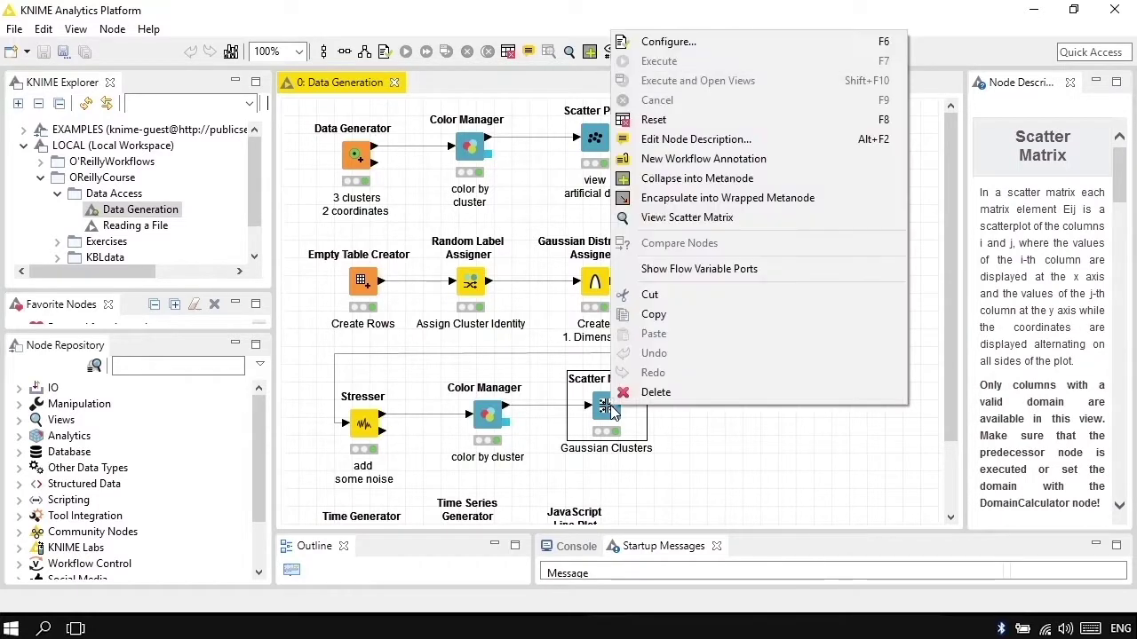
pyautogui.click(669, 217)
pyautogui.doubleClick(672, 526)
pyautogui.doubleClick(404, 535)
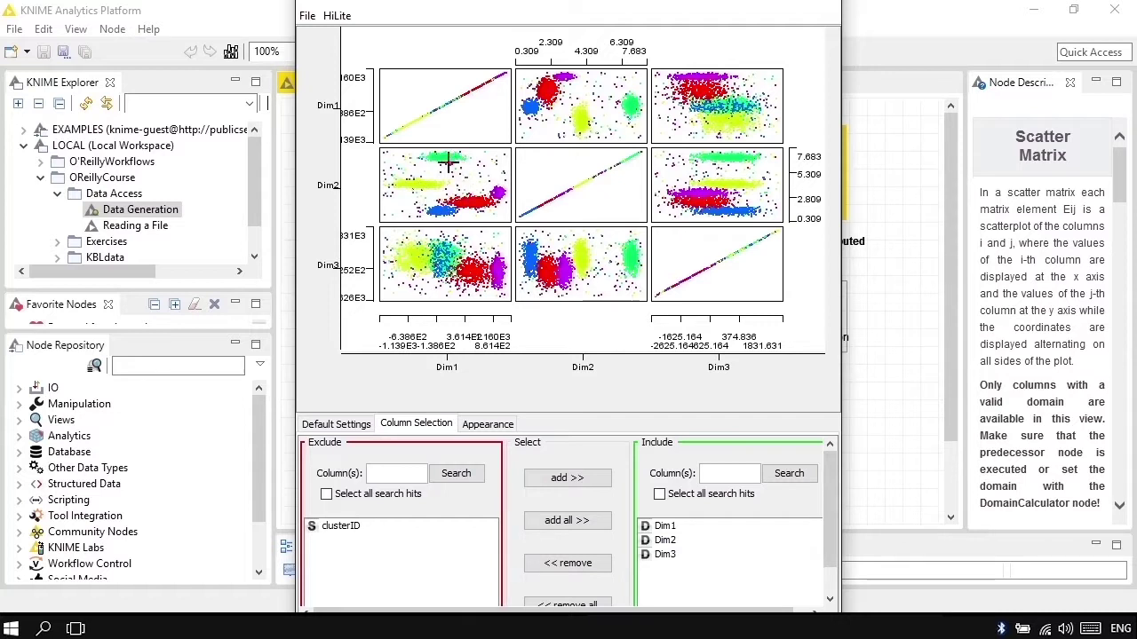
pyautogui.click(822, 7)
# Step: Review the row count and the start and end points configured in the Time Generator node
pyautogui.moveTo(950, 208); pyautogui.dragTo(948, 317)
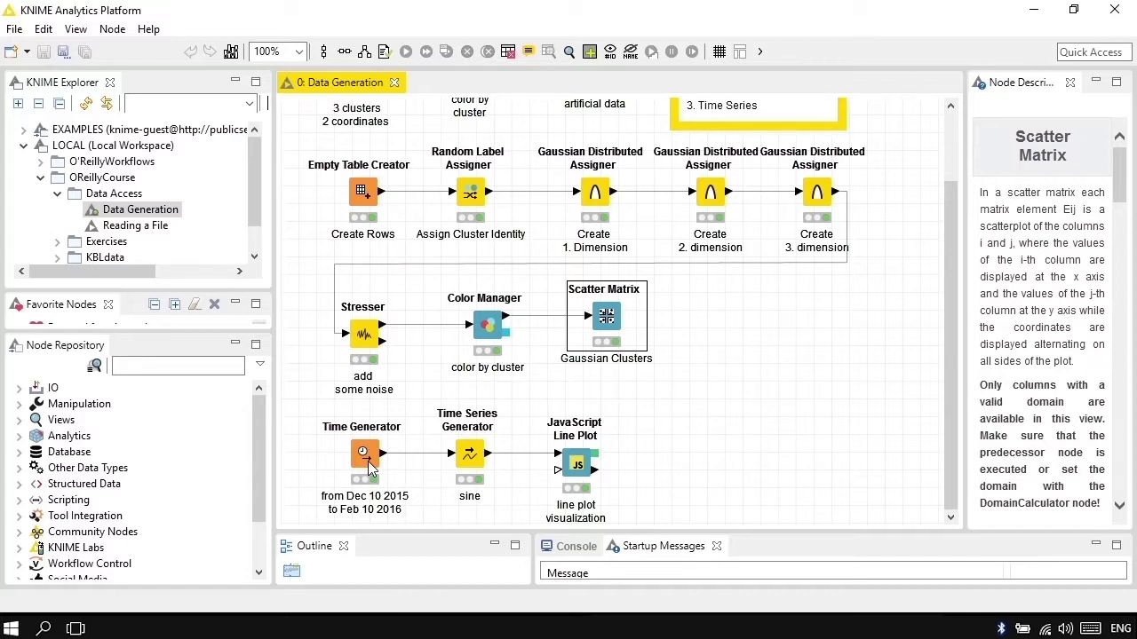
pyautogui.scroll(3, 950, 417)
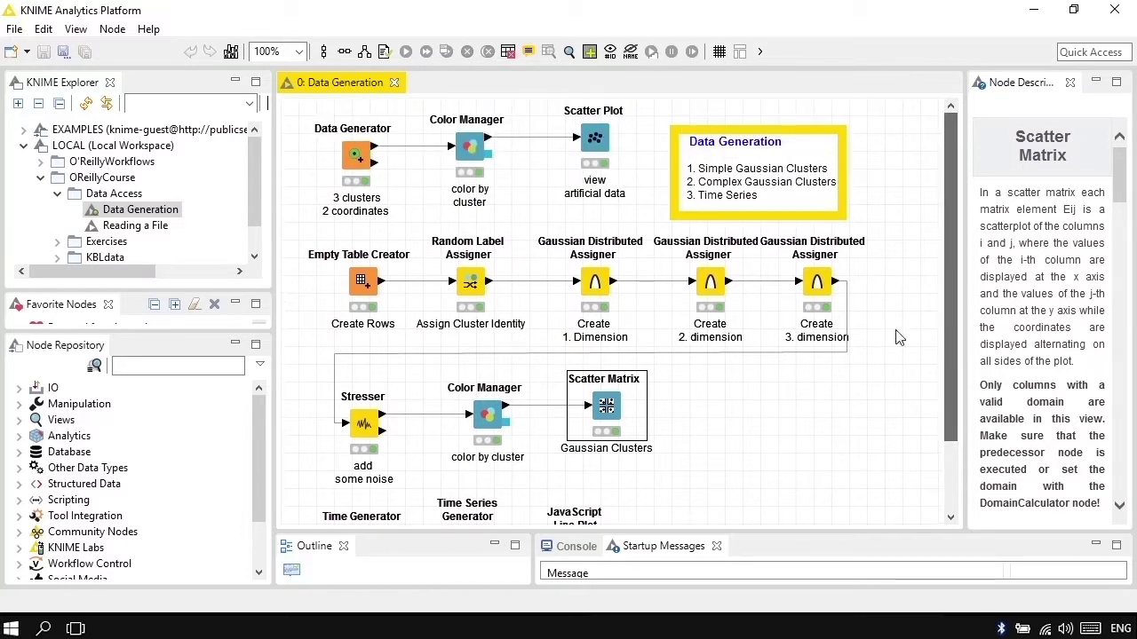
pyautogui.click(394, 173)
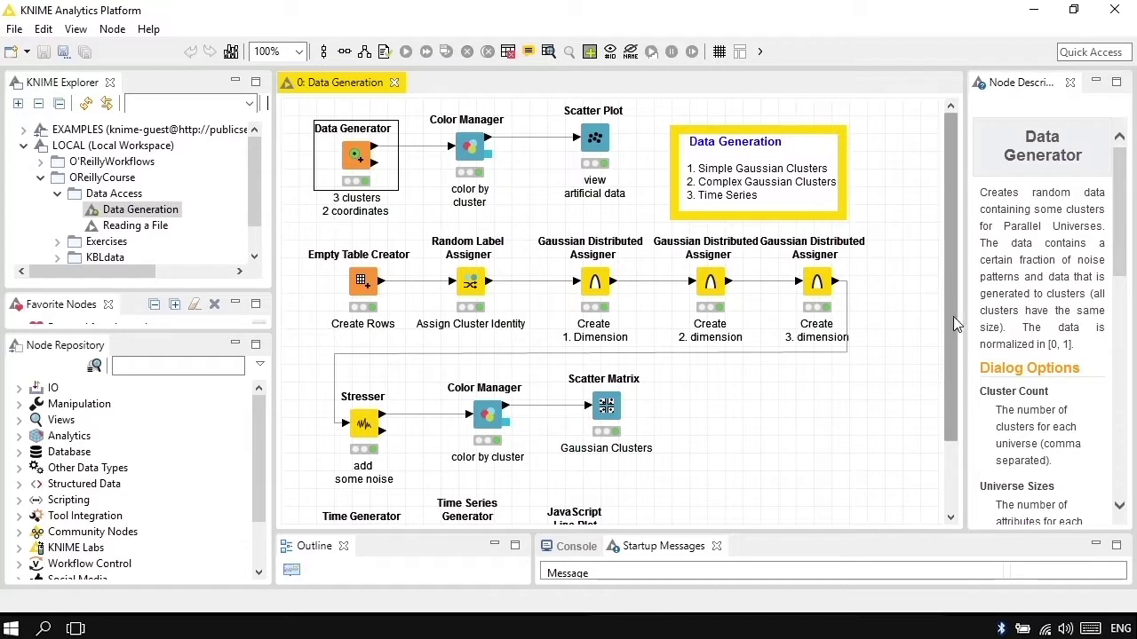
pyautogui.scroll(-3, 955, 316)
pyautogui.doubleClick(359, 461)
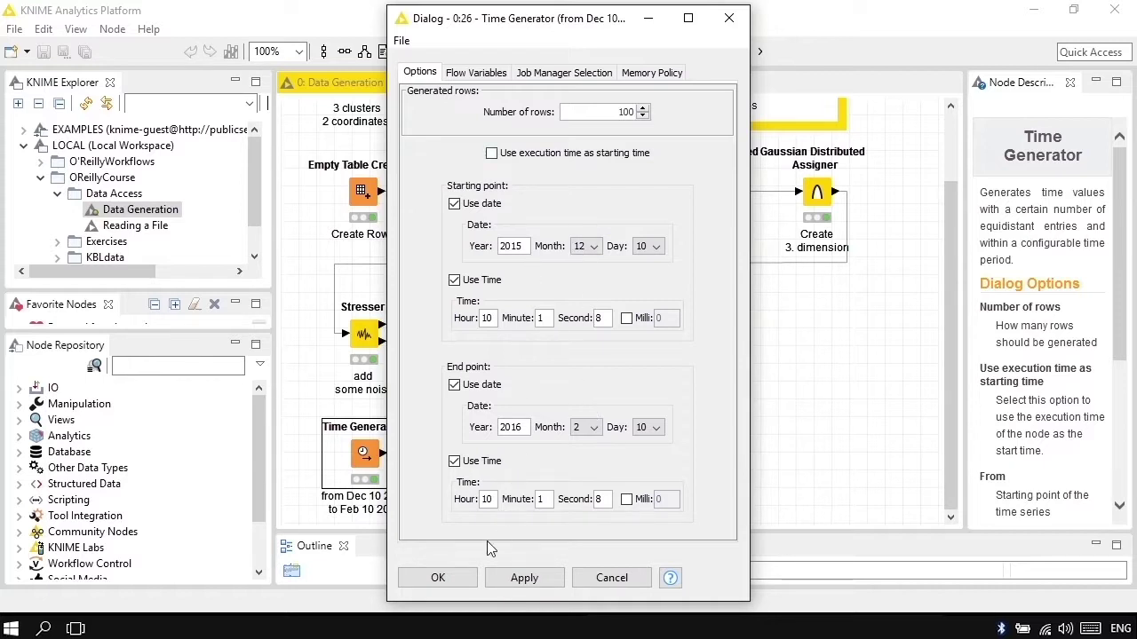
pyautogui.click(435, 577)
pyautogui.click(706, 377)
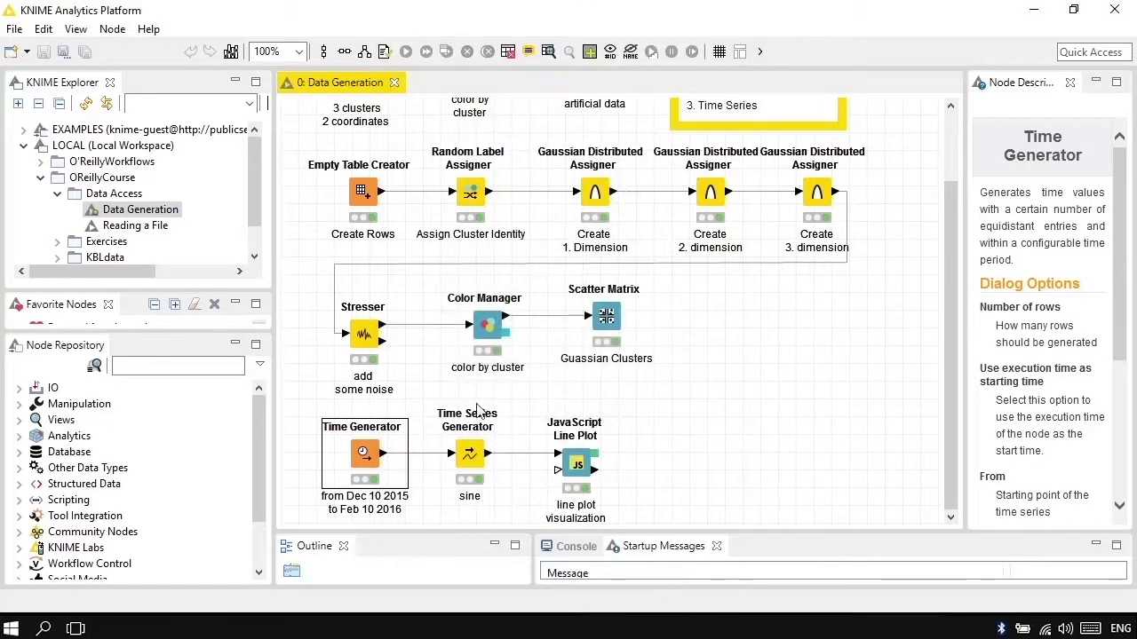
# Step: Inspect the Time Generator's output table down to the last row, with the Date and time column widened
pyautogui.rightClick(367, 446)
pyautogui.click(435, 437)
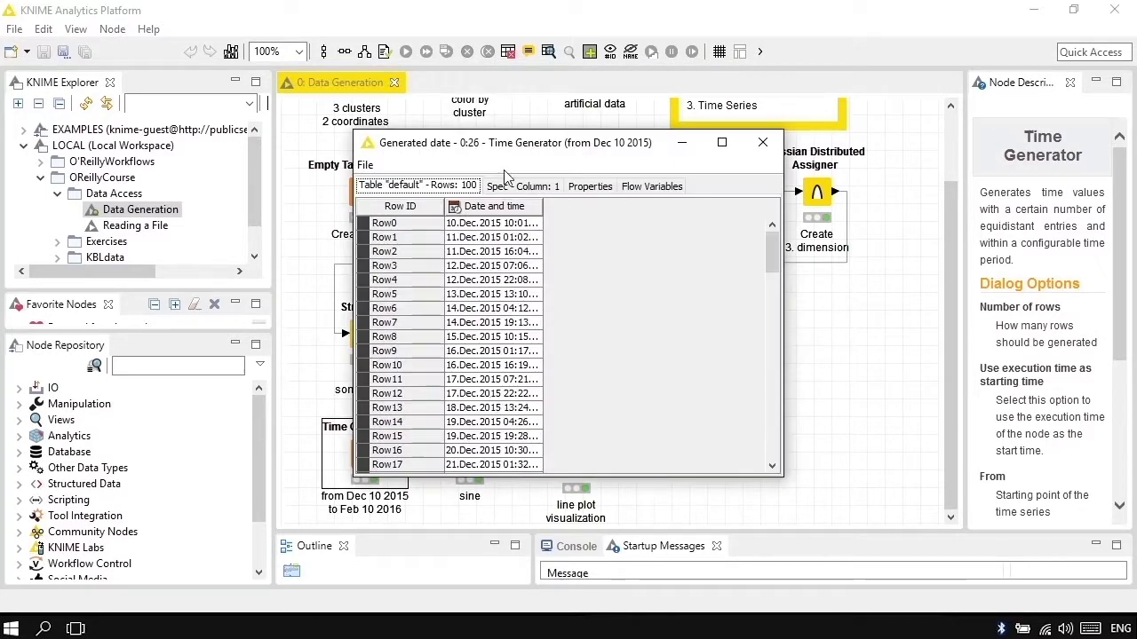
pyautogui.moveTo(541, 213); pyautogui.dragTo(626, 221)
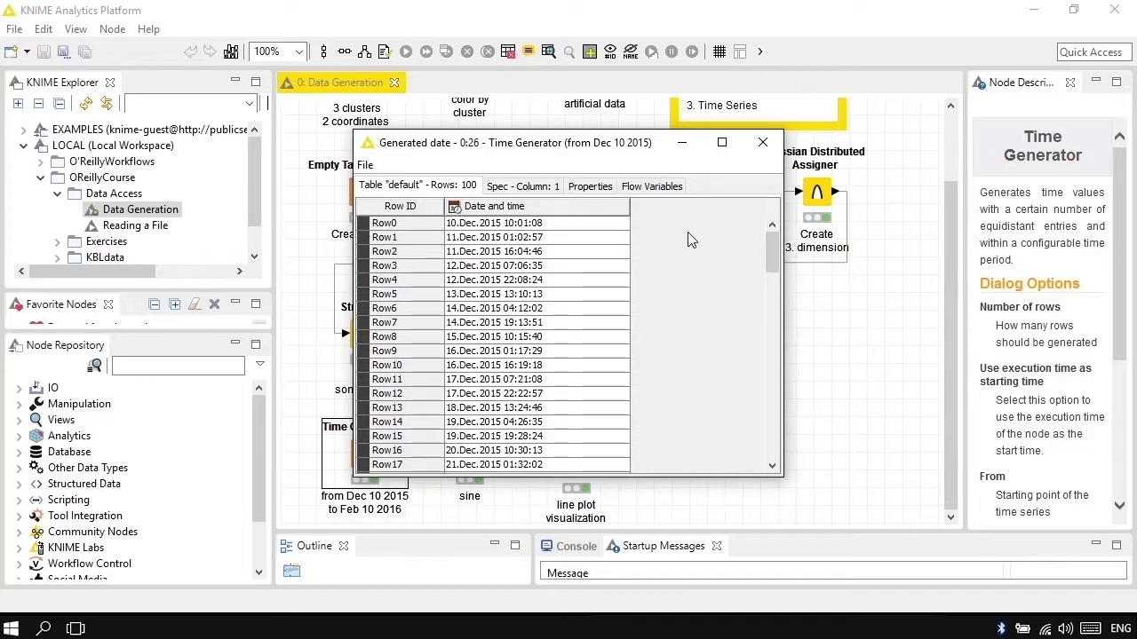
pyautogui.moveTo(773, 250); pyautogui.dragTo(770, 446)
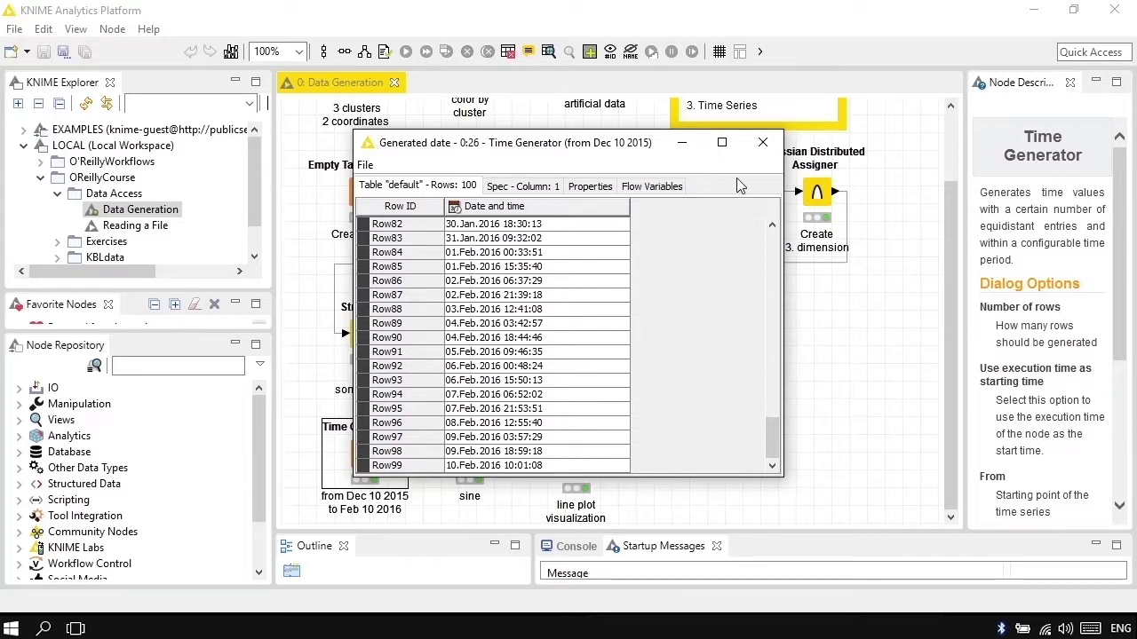
pyautogui.click(763, 144)
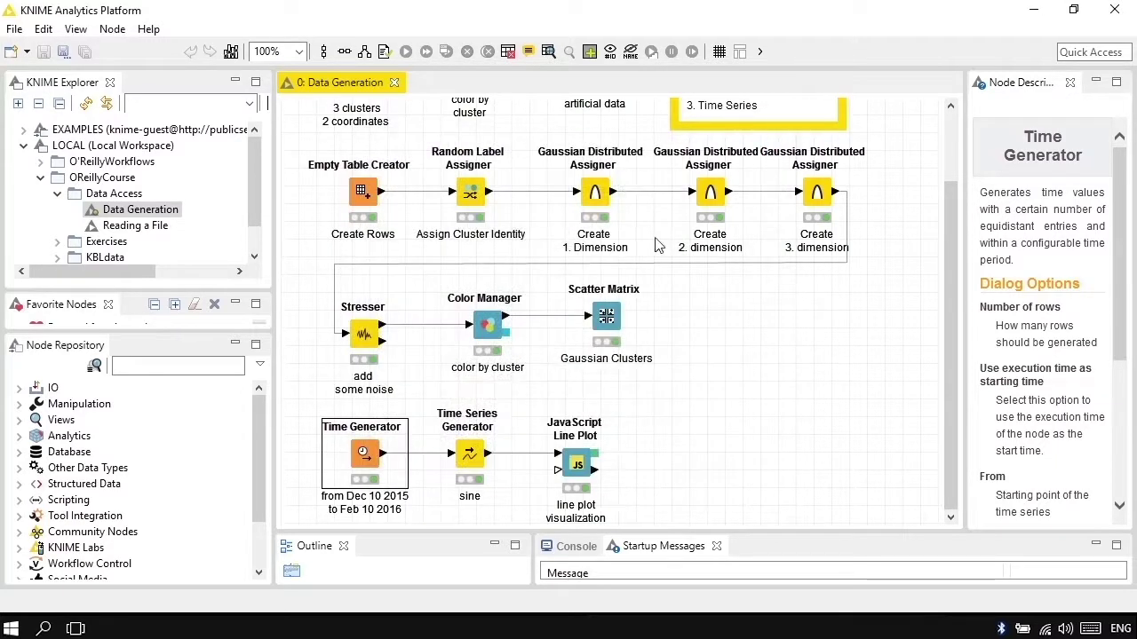
# Step: Review the Time Series Generator's settings and generation process types, choose Square Wave, and accept the configuration
pyautogui.doubleClick(470, 454)
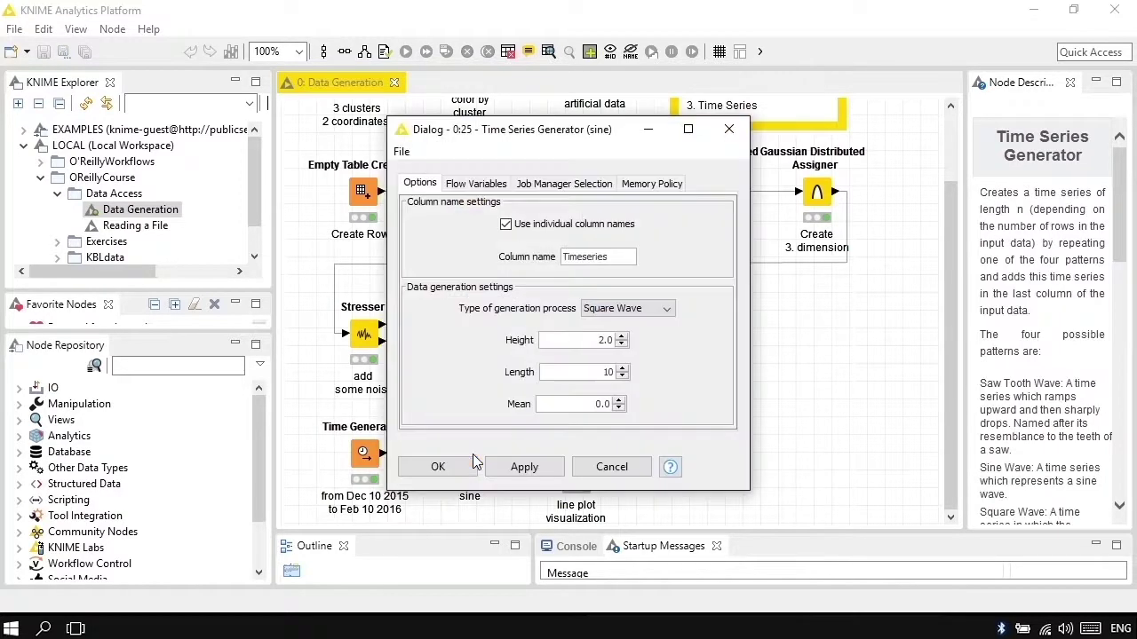
pyautogui.click(608, 315)
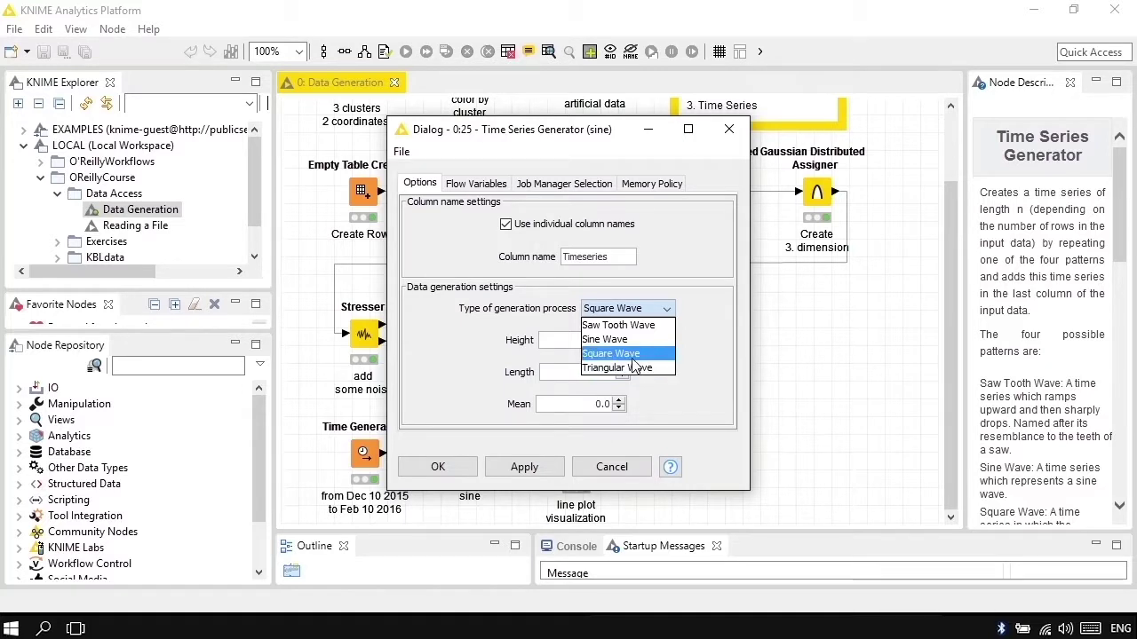
pyautogui.click(631, 355)
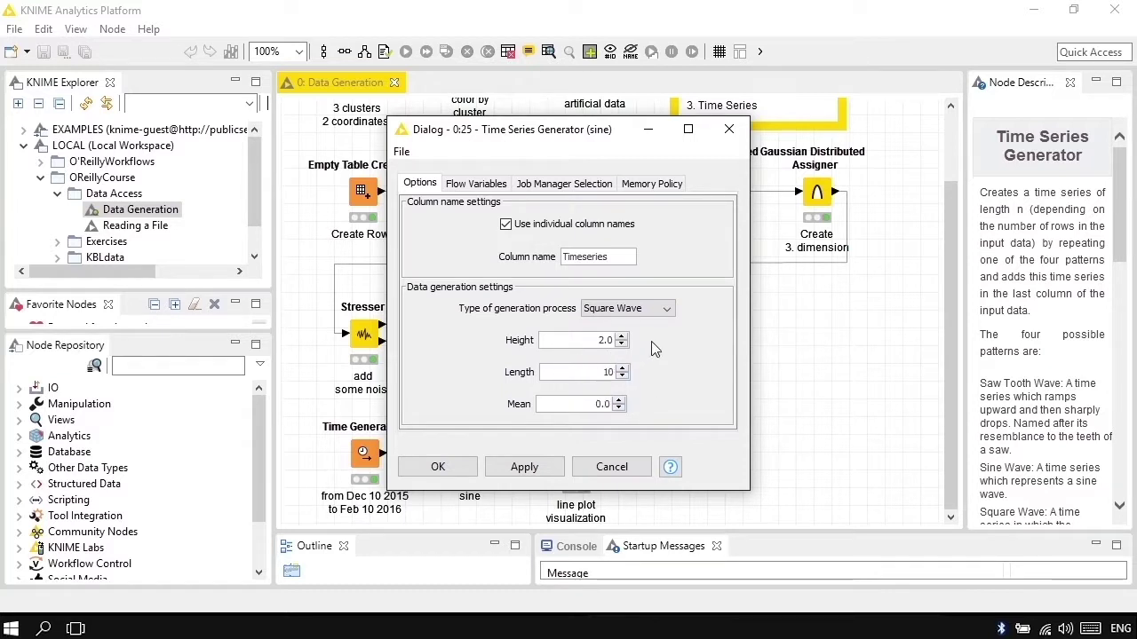
pyautogui.click(438, 467)
pyautogui.click(676, 383)
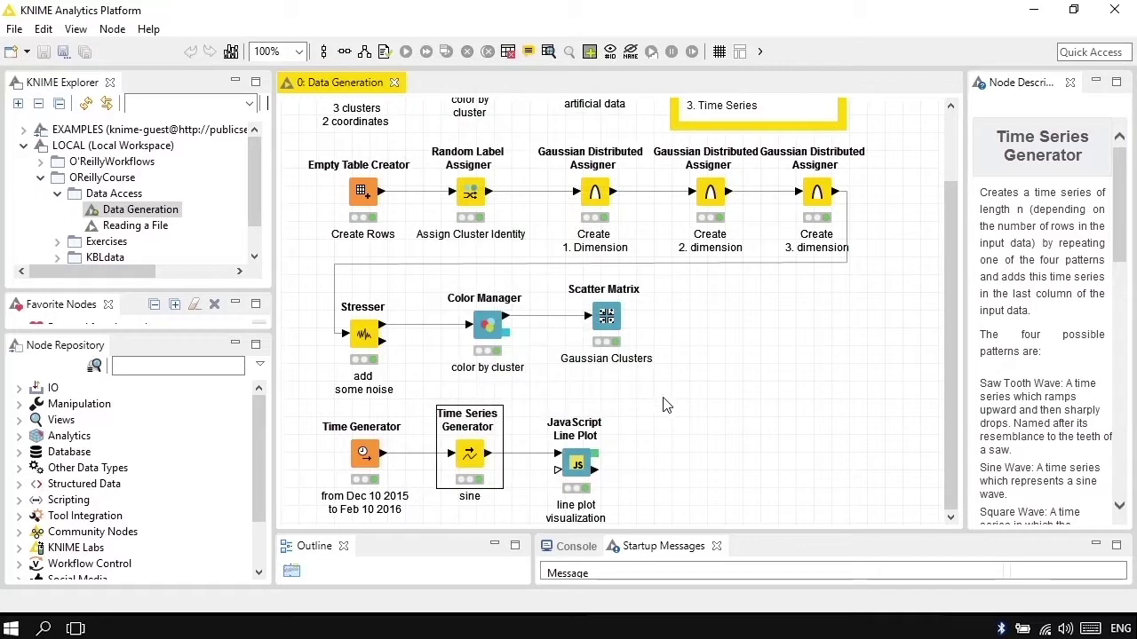
# Step: Open the interactive line plot view of the JavaScript Line Plot node
pyautogui.rightClick(576, 457)
pyautogui.click(700, 222)
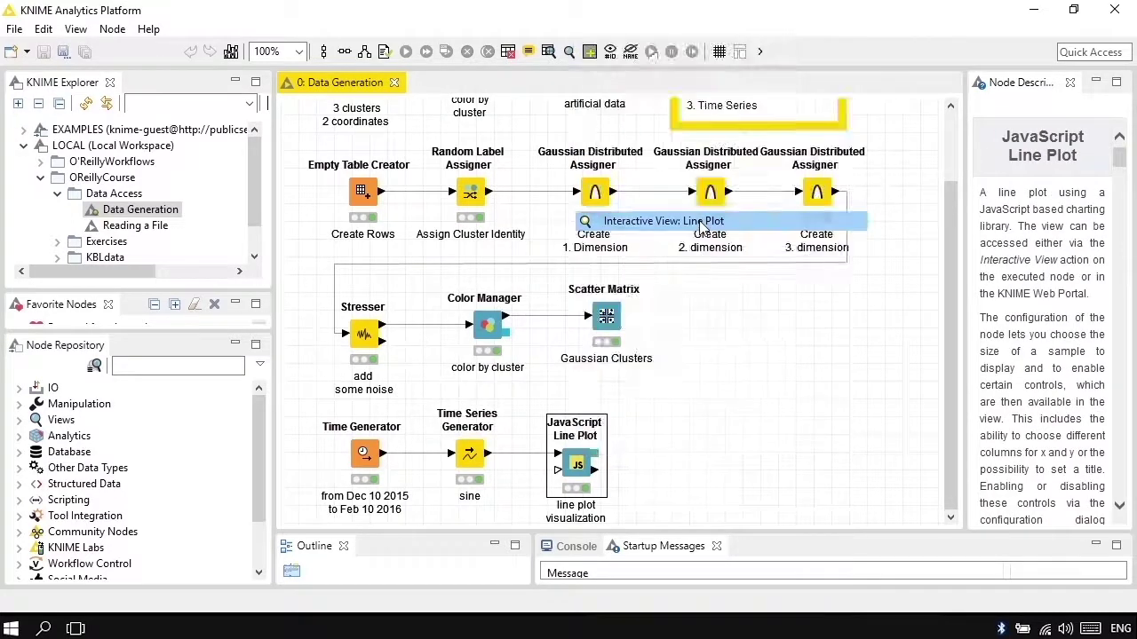